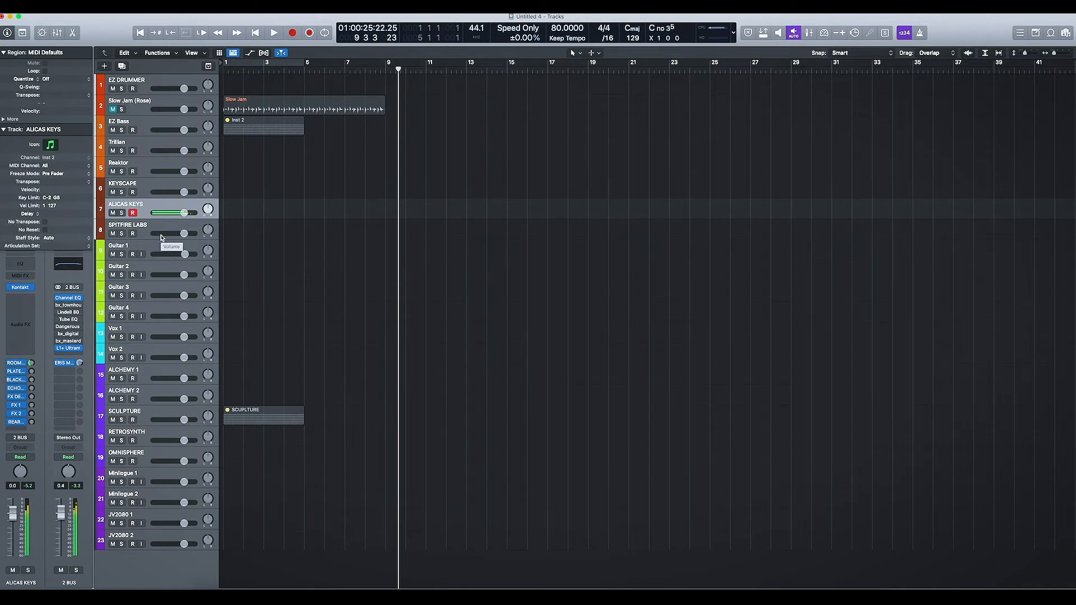
Step: View the room reverb channel fed by the ALICAS KEYS send and select the EZ DRUMMER and Slow Jam tracks
left_click(22, 363)
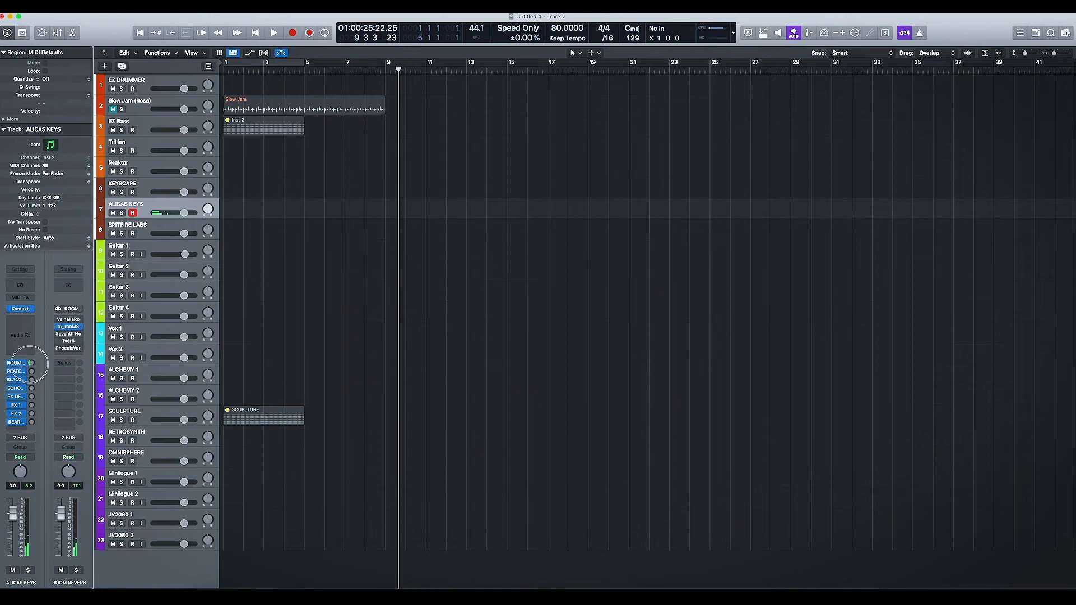
left_click(152, 82)
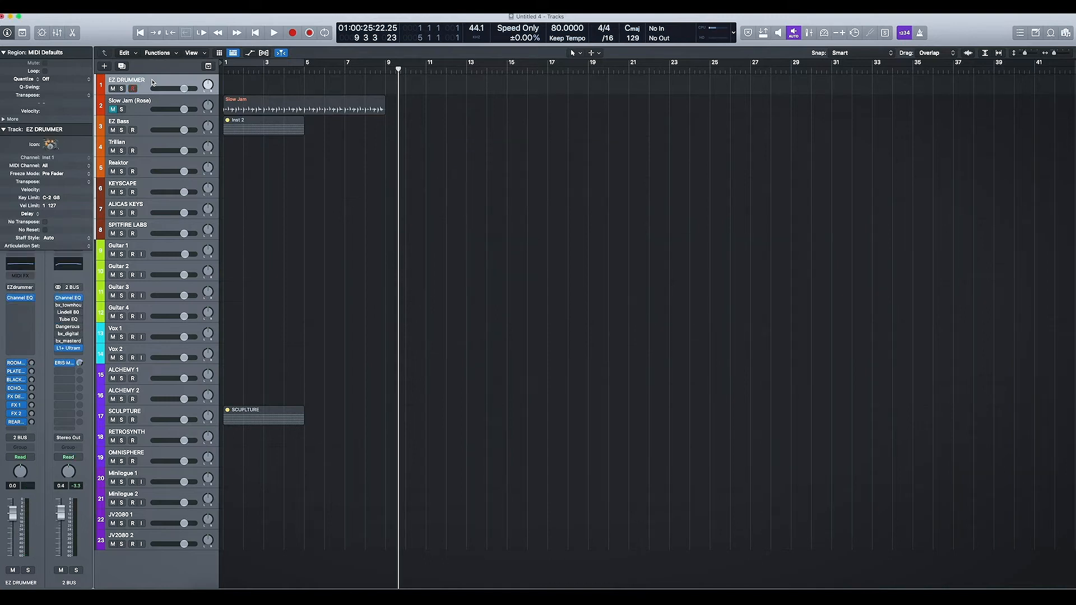
left_click(150, 101)
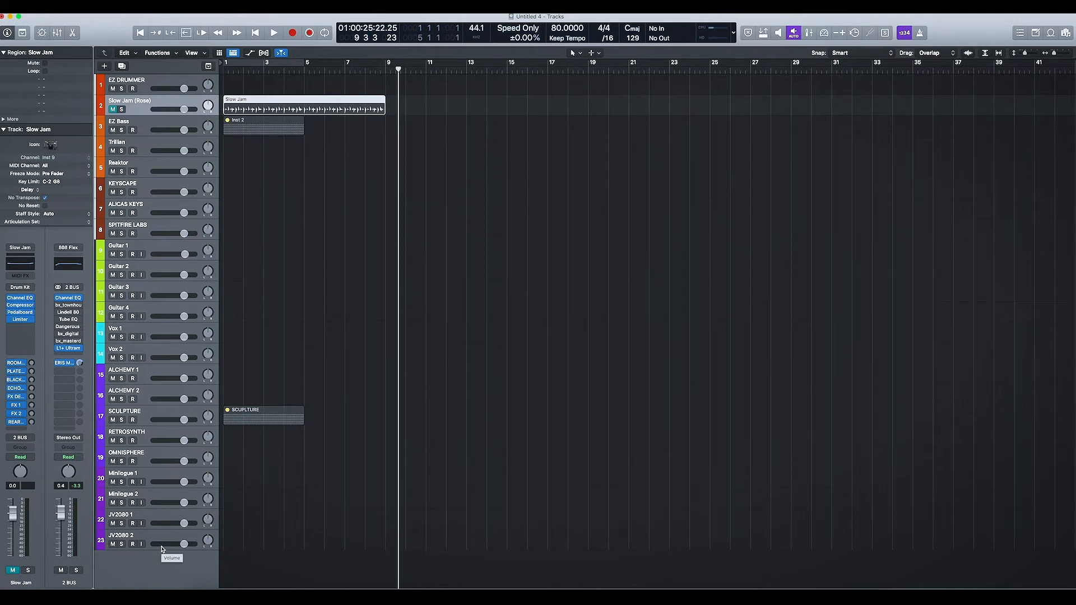
Step: Open the mixer and browse the Native Instruments Audio Units effects for an empty insert slot on the FX DELAY channel
key("super+2")
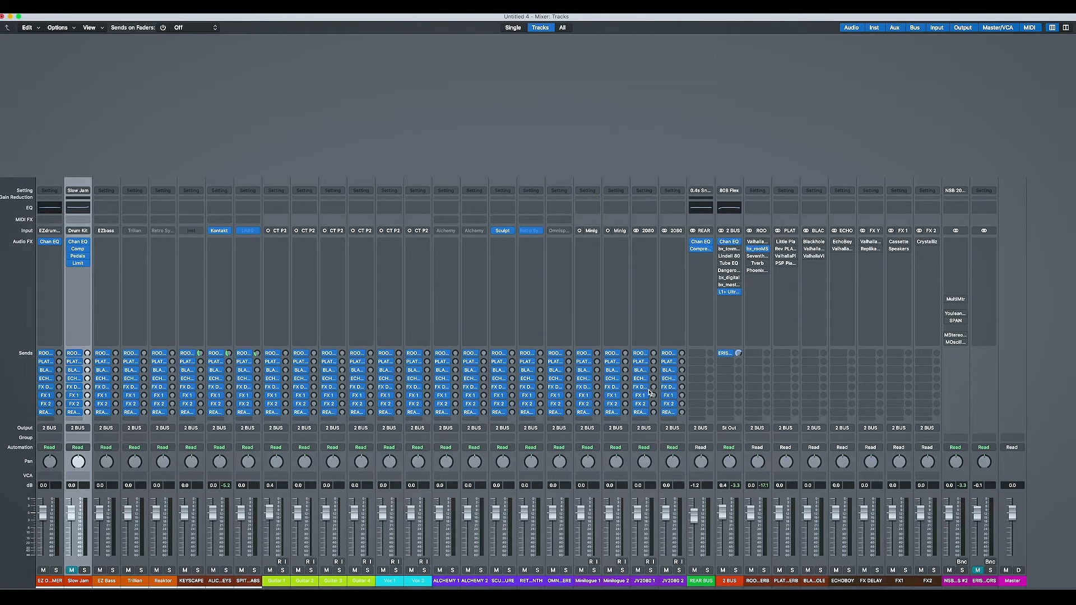
left_click(868, 259)
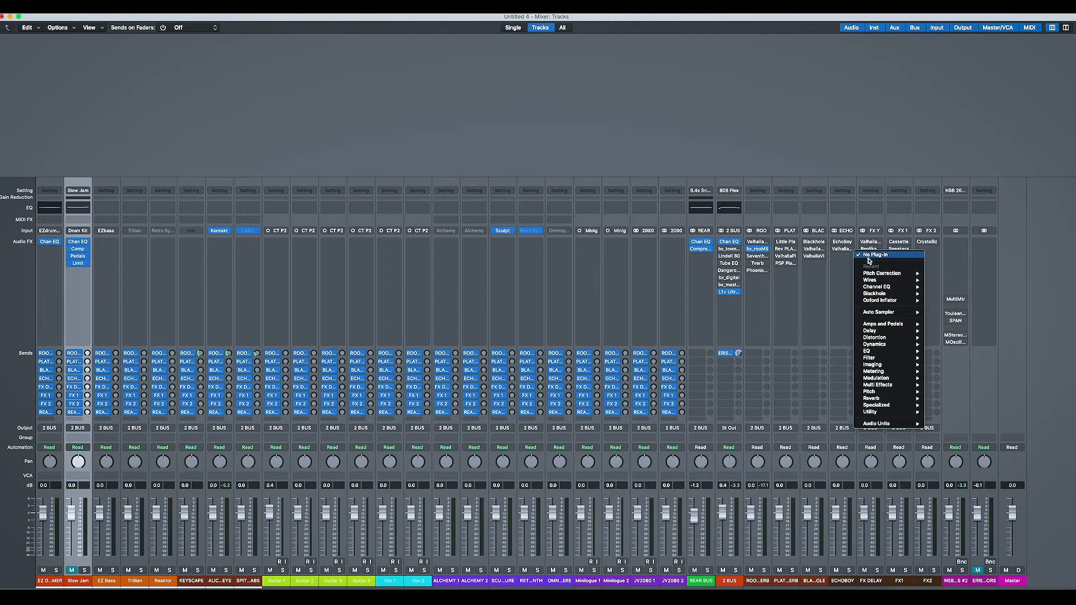
mouse_move(911, 425)
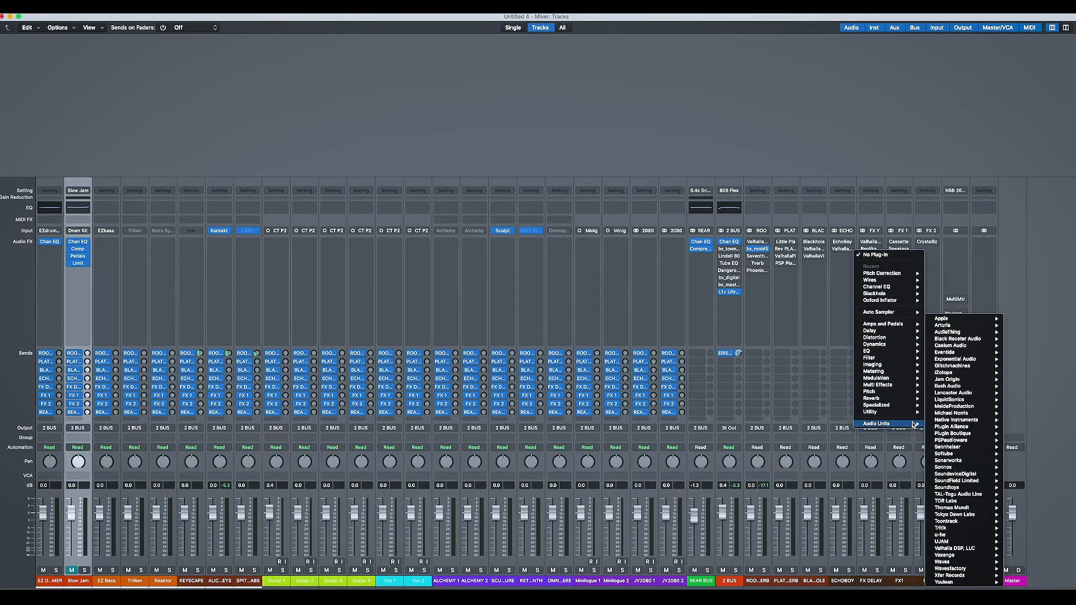
mouse_move(952, 420)
mouse_move(898, 507)
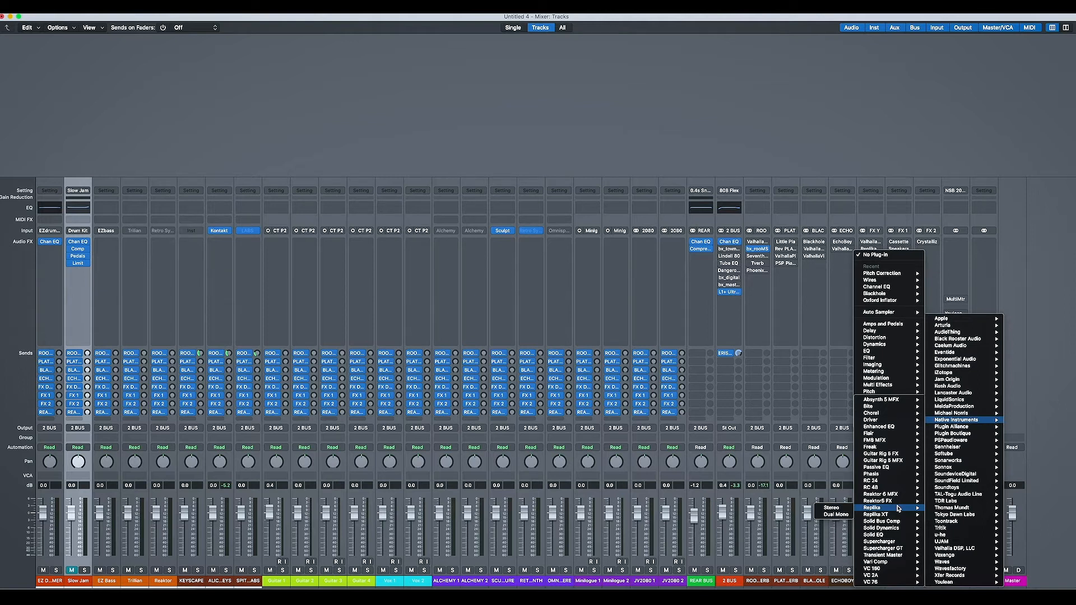
left_click(873, 172)
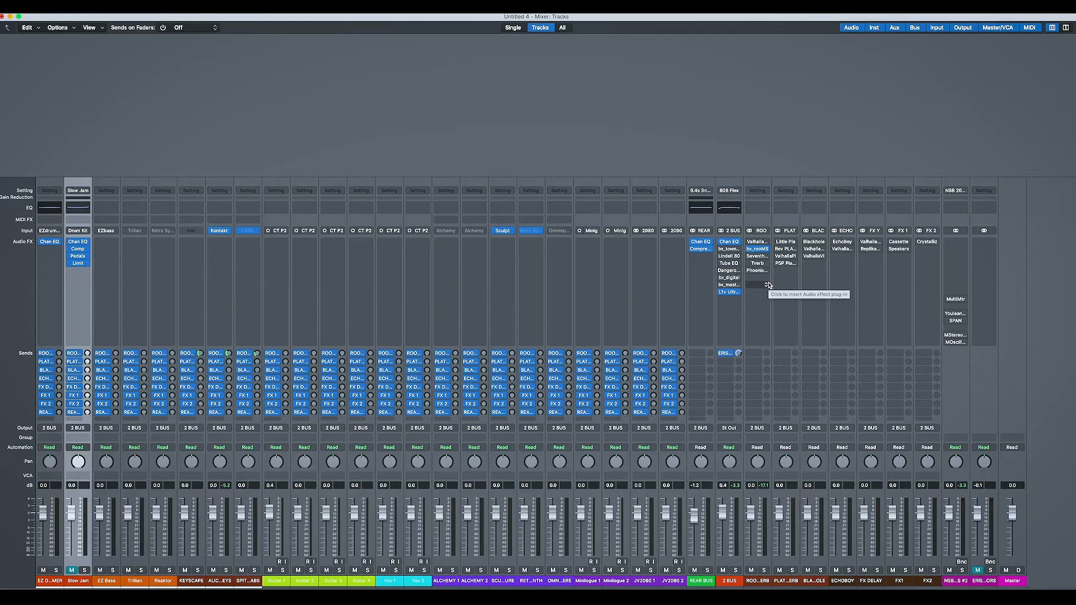
Step: Switch between the tracks, mixer and piano roll screensets, finishing on the tracks view
key("1")
key("2")
key("3")
key("2")
key("1")
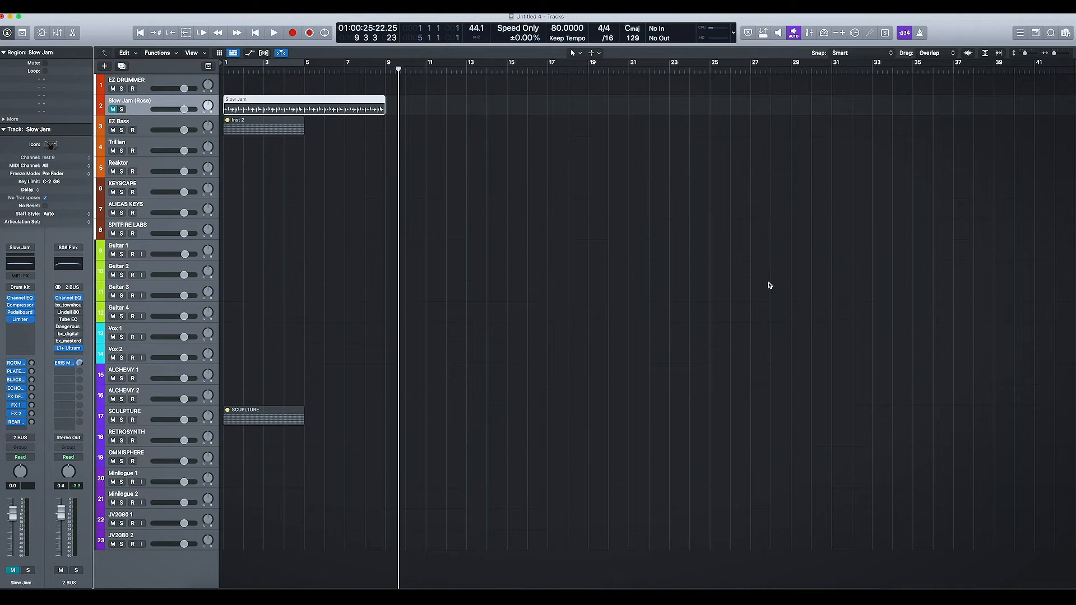
key("2")
key("3")
key("2")
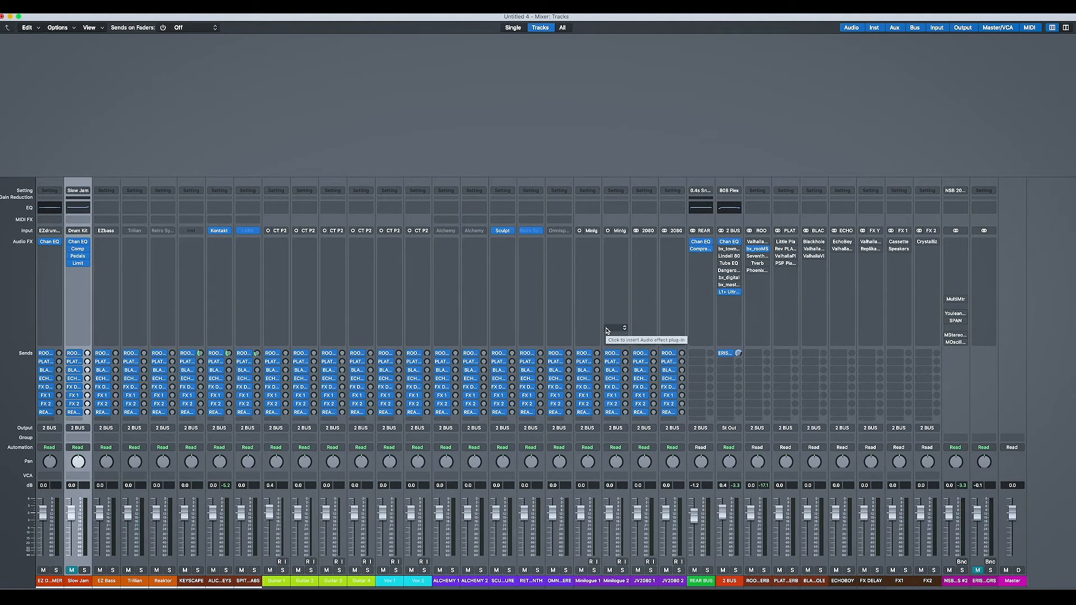
key("3")
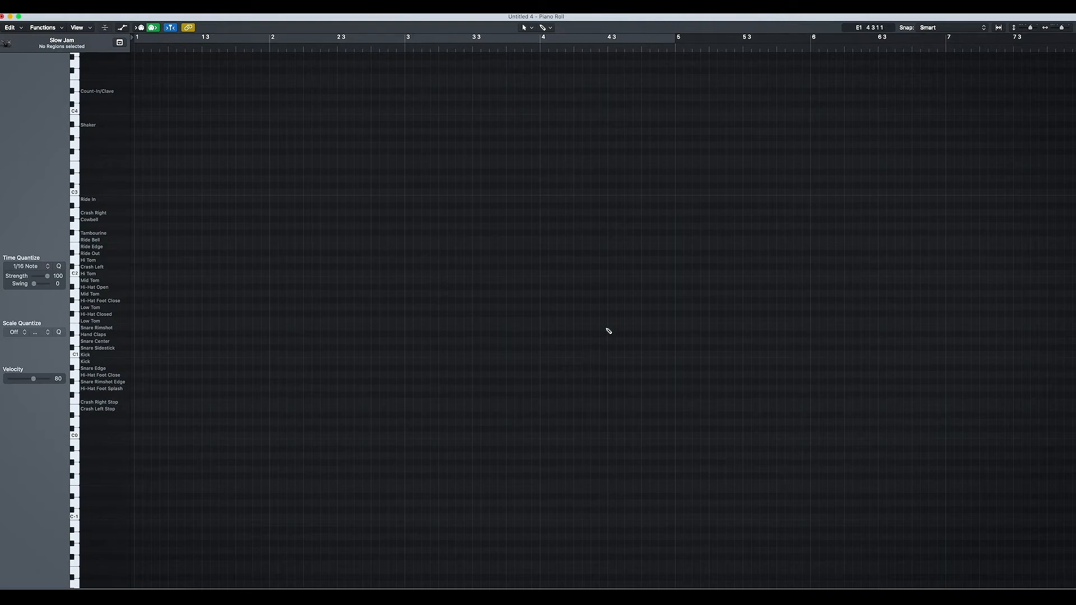
key("1")
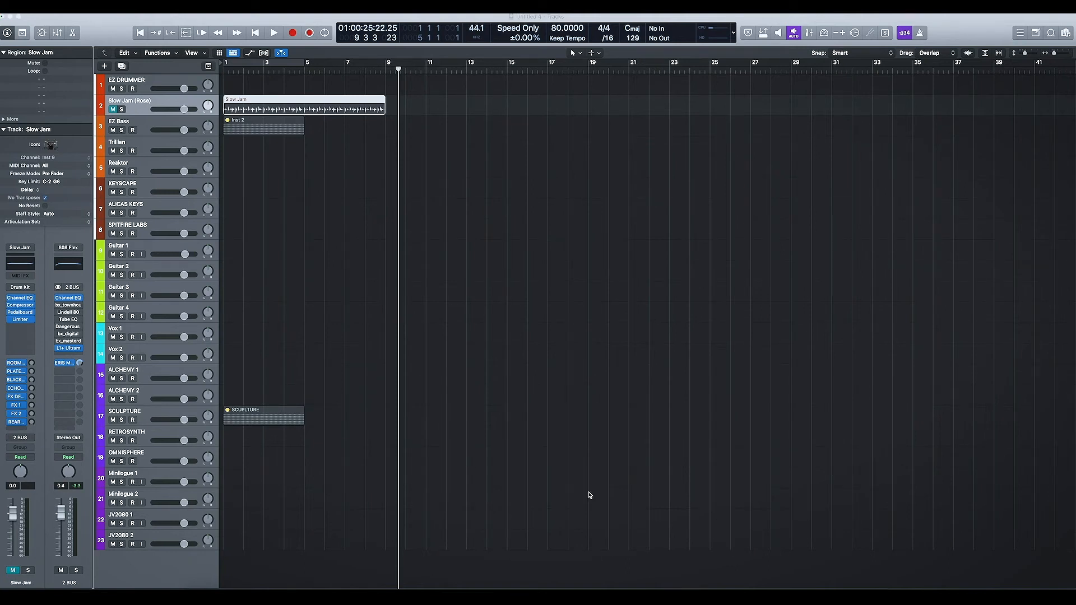
Step: Select the KEYSCAPE and ALICAS KEYS tracks in turn and view the track creation and header options
left_click(110, 32)
left_click(174, 191)
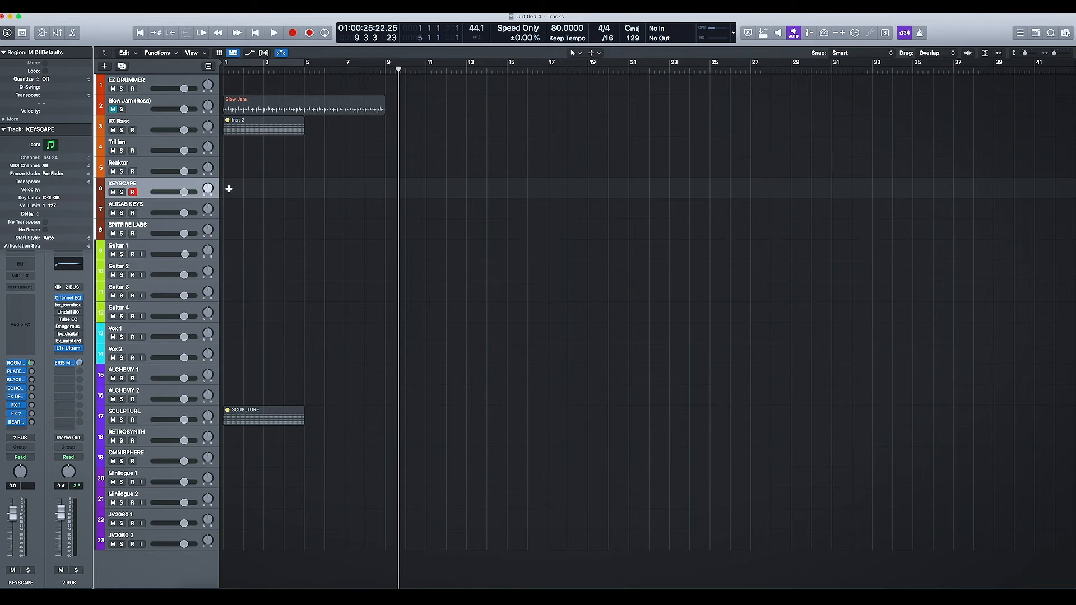
left_click(173, 207)
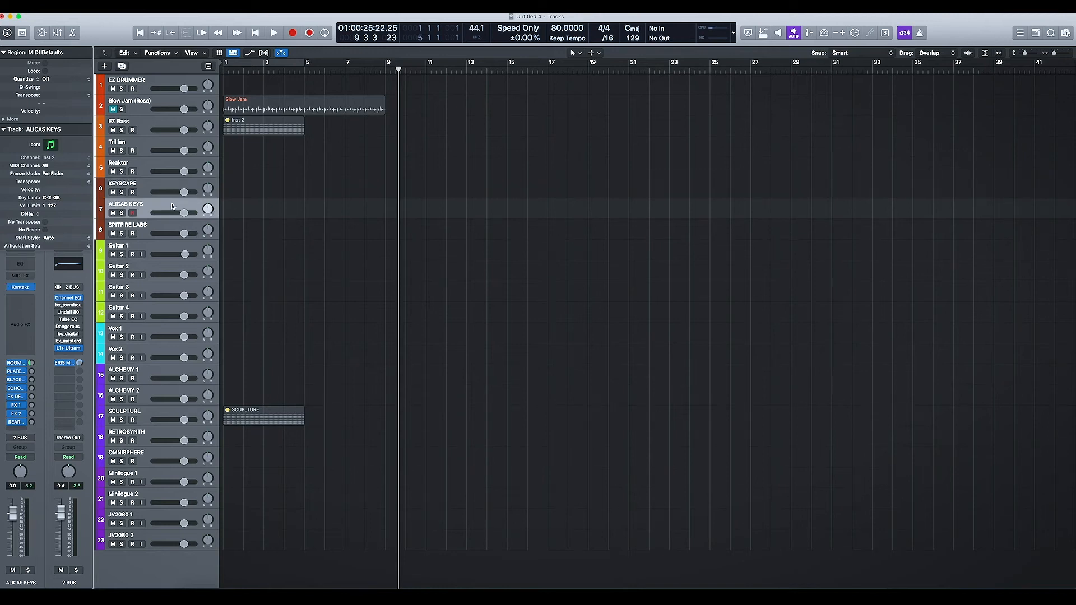
right_click(166, 564)
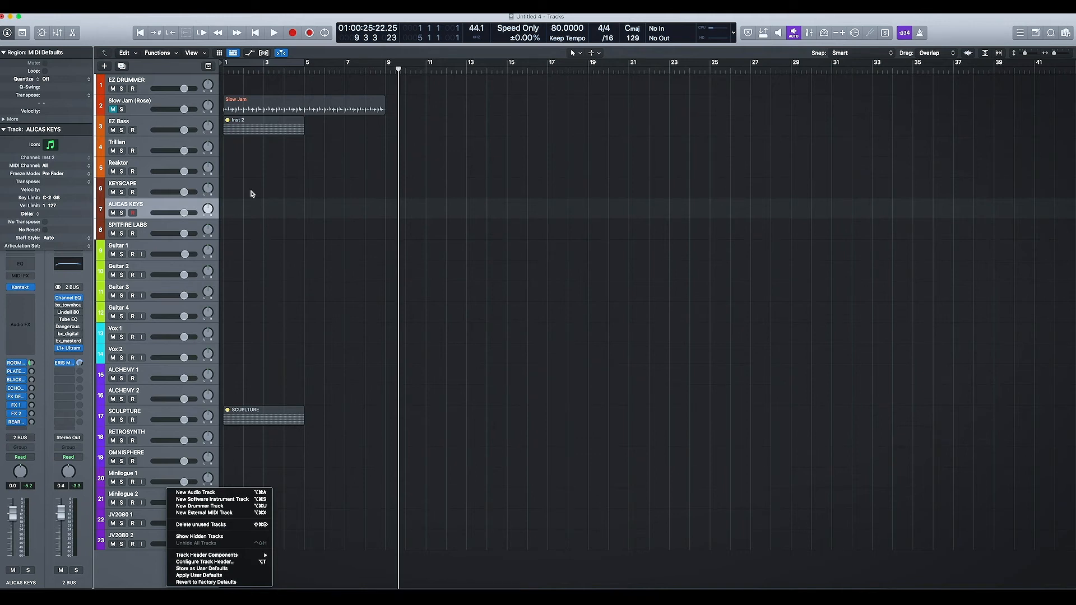
left_click(118, 32)
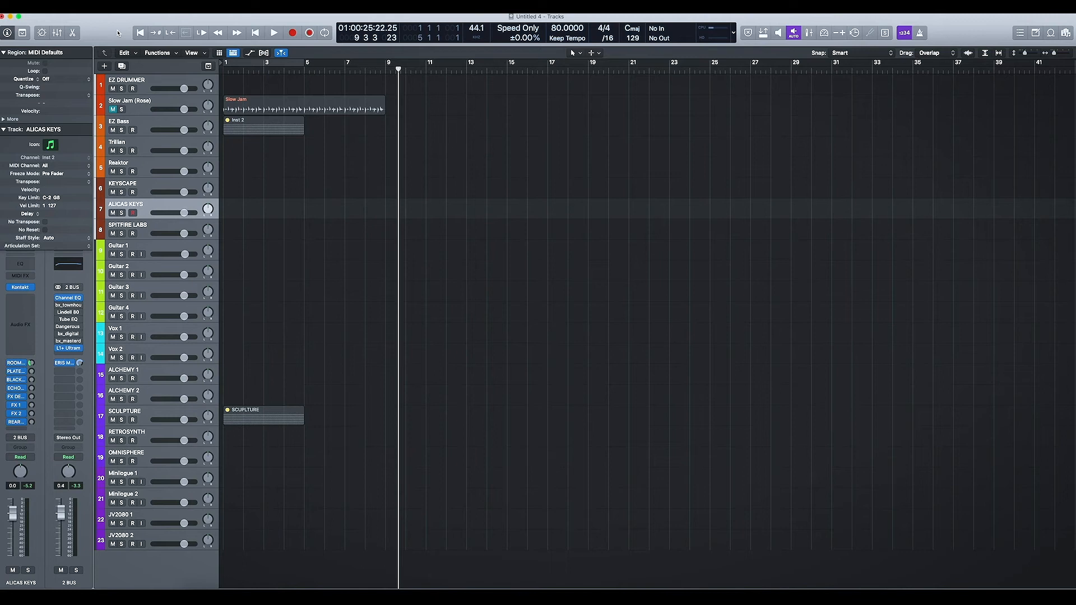
Step: Create a new project from the NSB QUICK START PIANO template, discarding the current project without saving
left_click(63, 8)
left_click(115, 26)
left_click(595, 195)
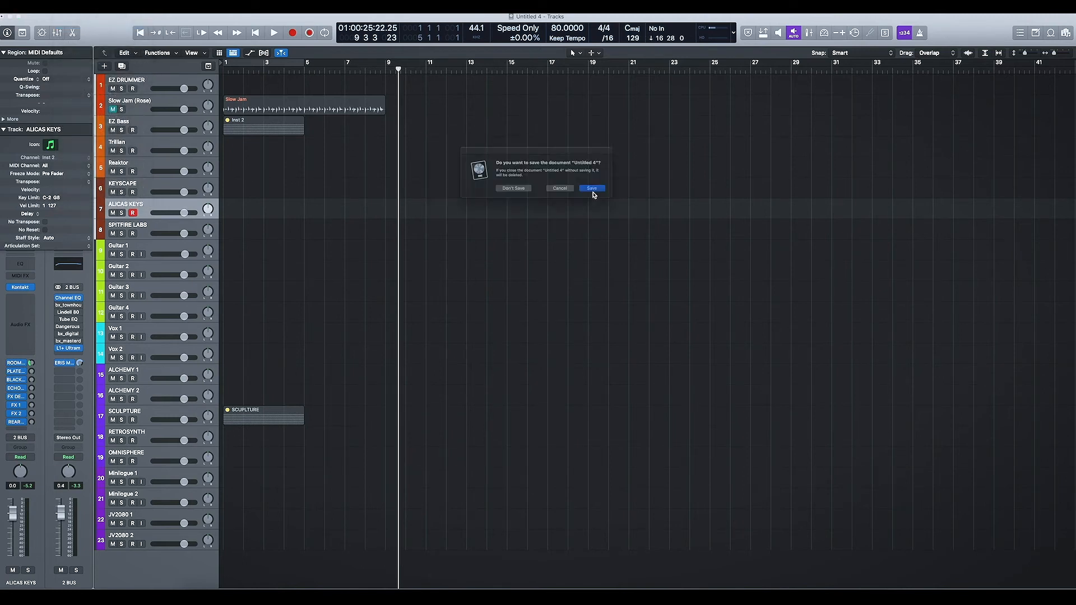
left_click(527, 194)
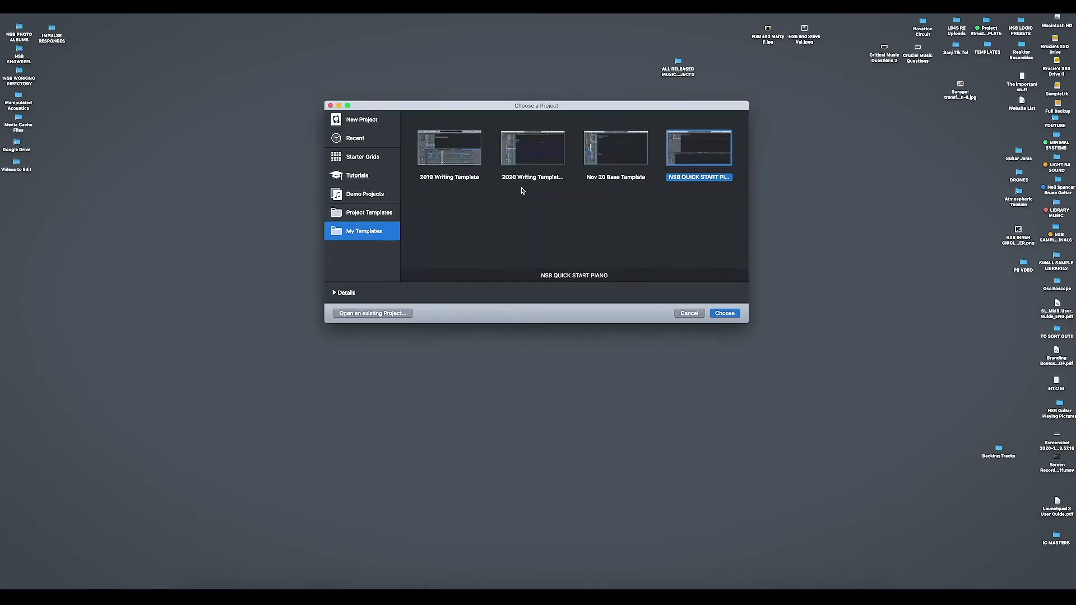
left_click(732, 313)
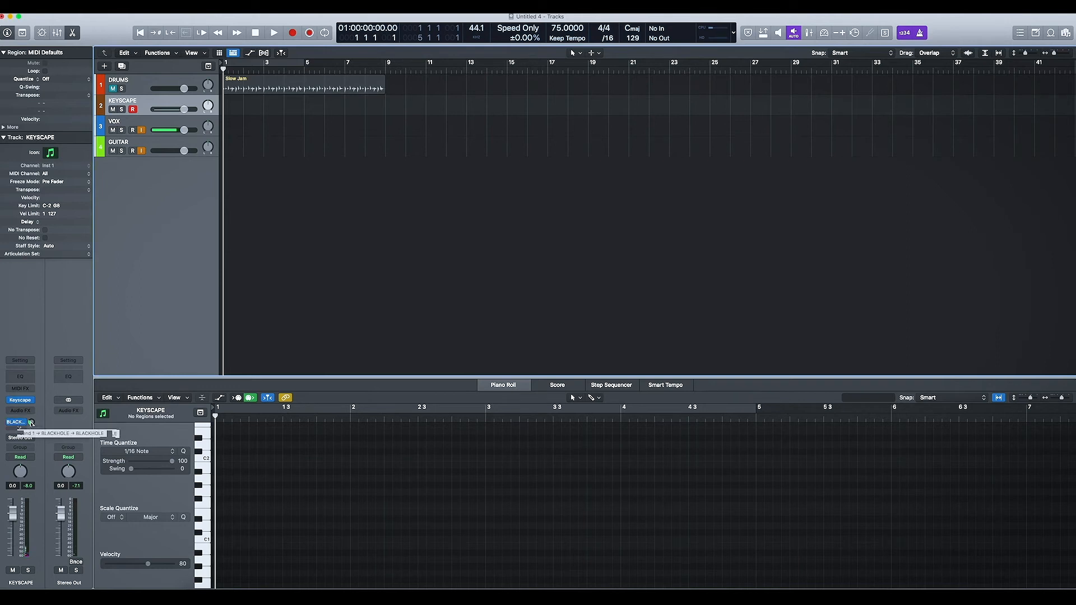
Step: Turn off input monitoring on the VOX track and view the project file commands
left_click(142, 130)
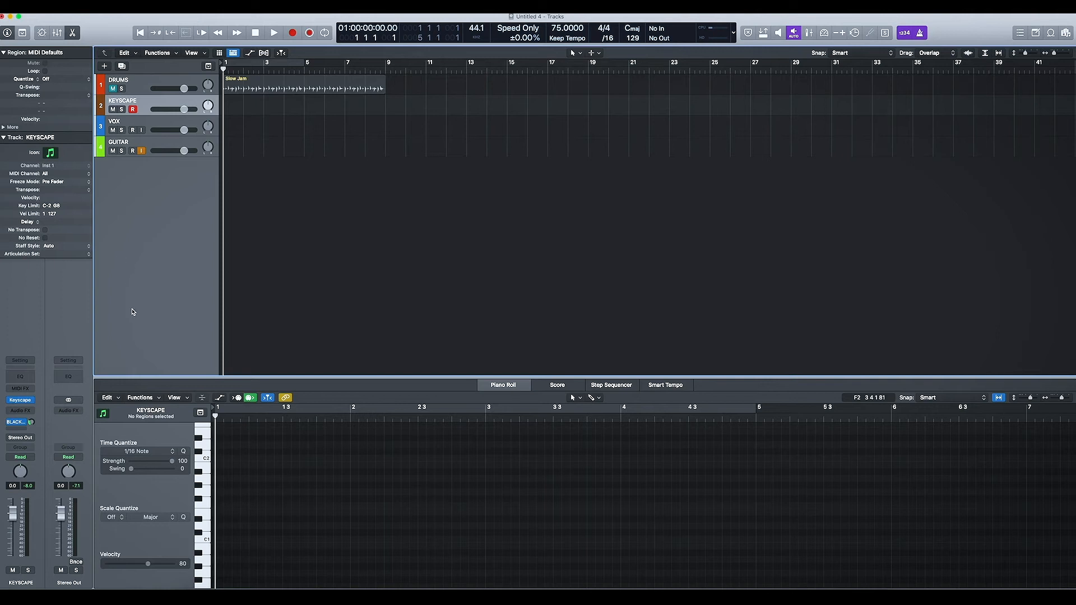
left_click(64, 8)
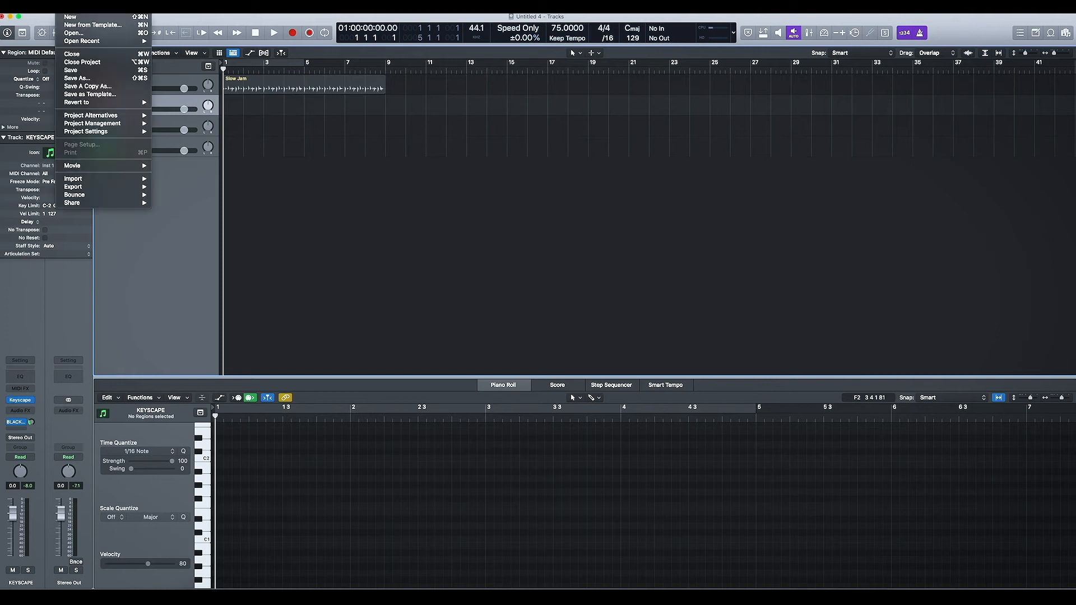
key("Escape")
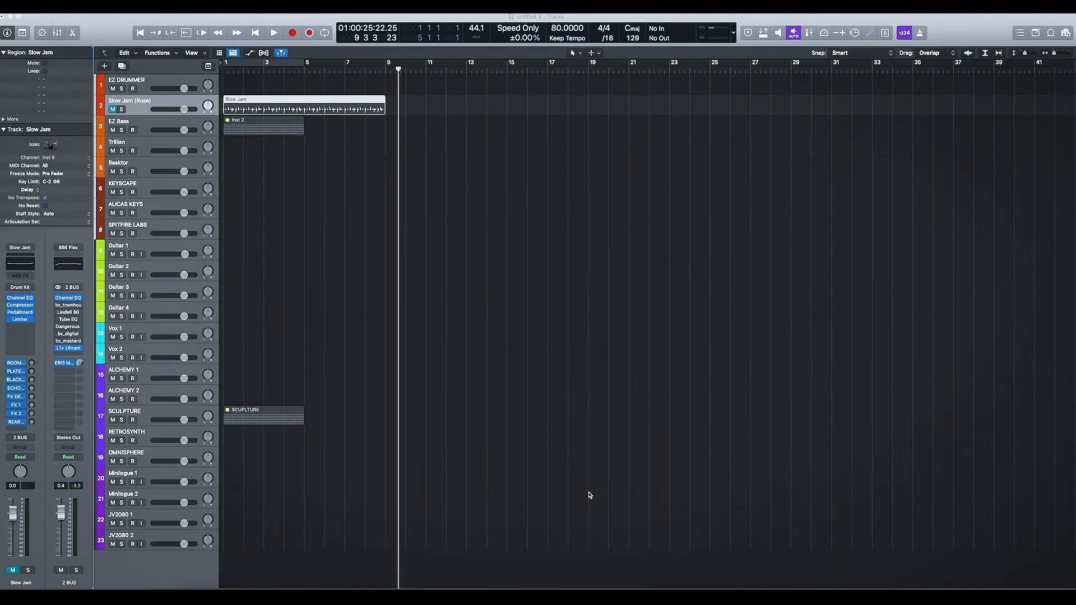
Step: In the 2 BUS Channel EQ, set the low cut to 32.4 Hz with Q 0.67 and boost 298 Hz by 0.9 dB
mouse_move(70, 299)
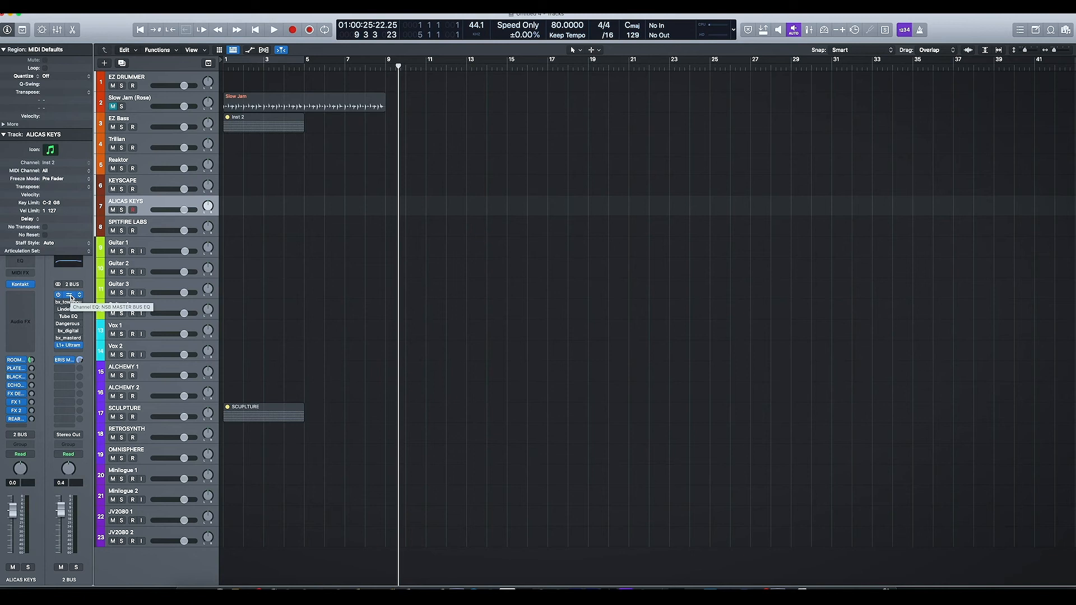
left_click(70, 298)
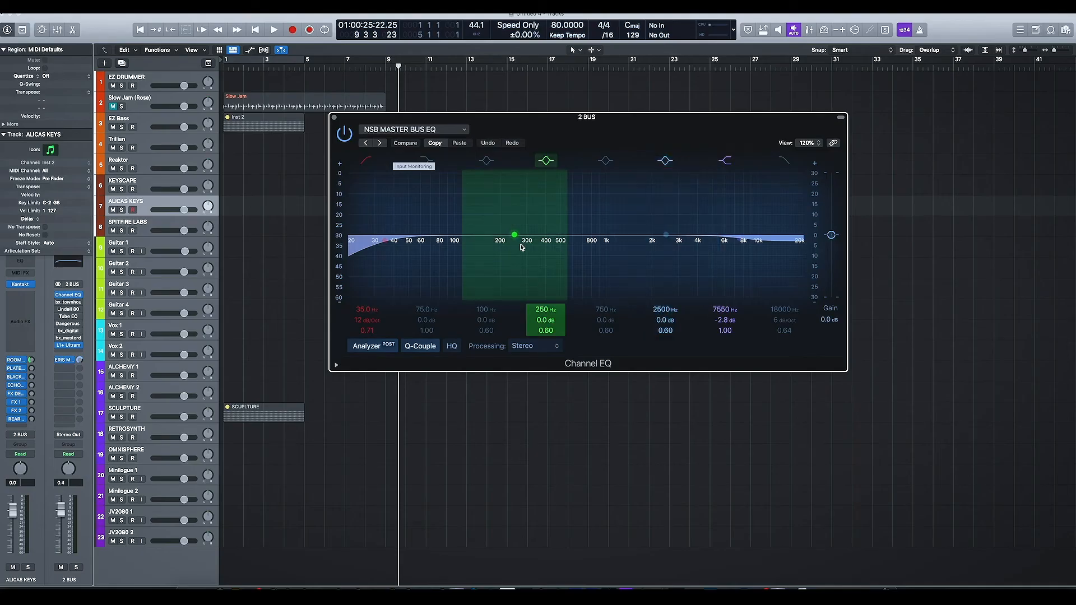
left_click_drag(521, 248, 525, 232)
left_click_drag(384, 242, 379, 243)
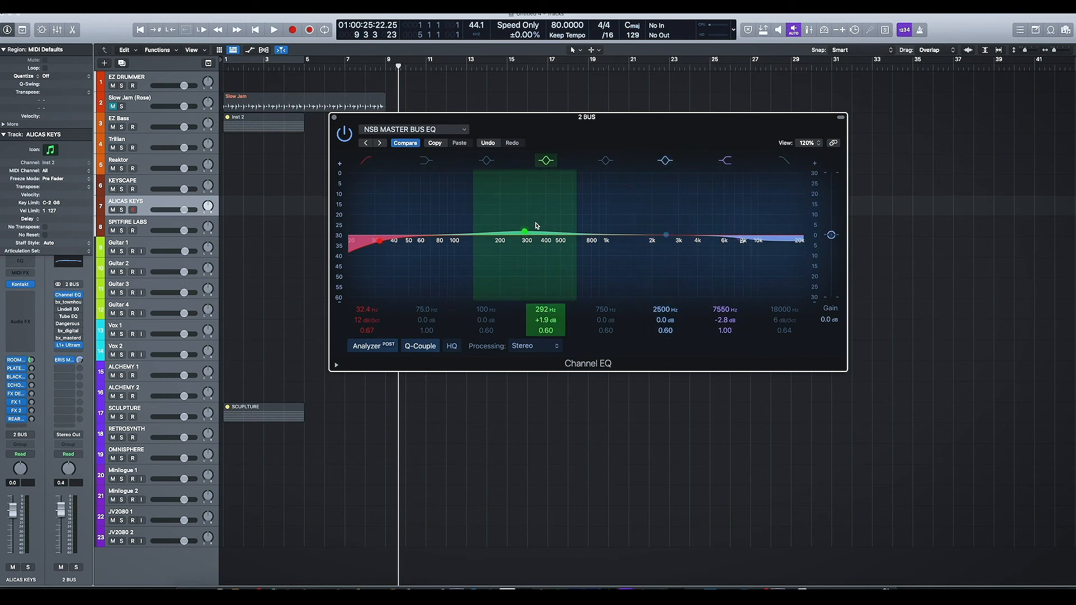
left_click_drag(524, 232, 526, 233)
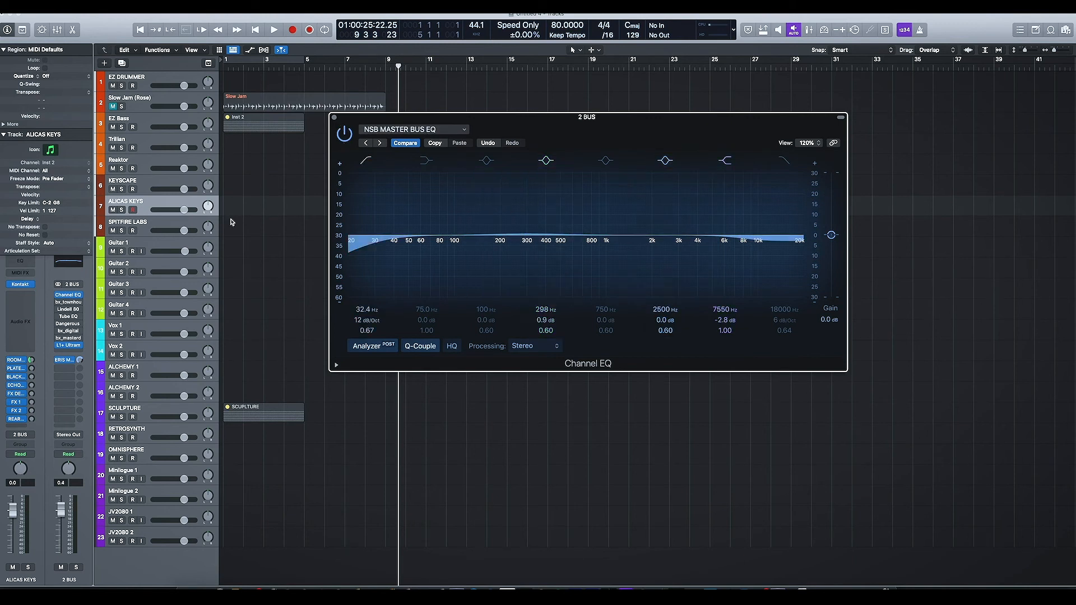
Step: Close the Channel EQ and load the Pad sound 1 channel strip setting on the ALICAS KEYS channel in the mixer
key("x")
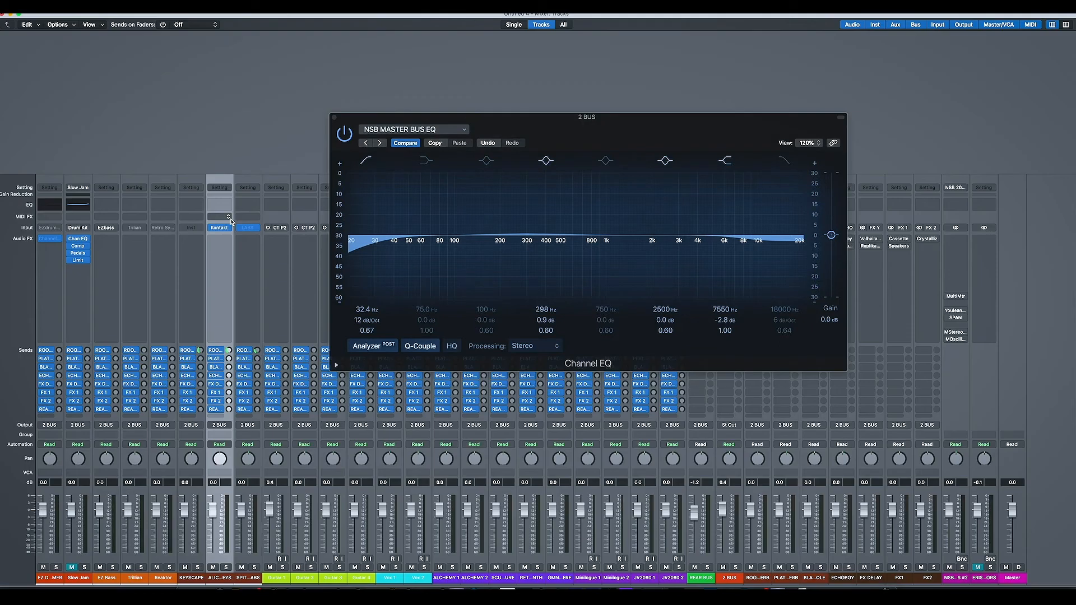
left_click(333, 119)
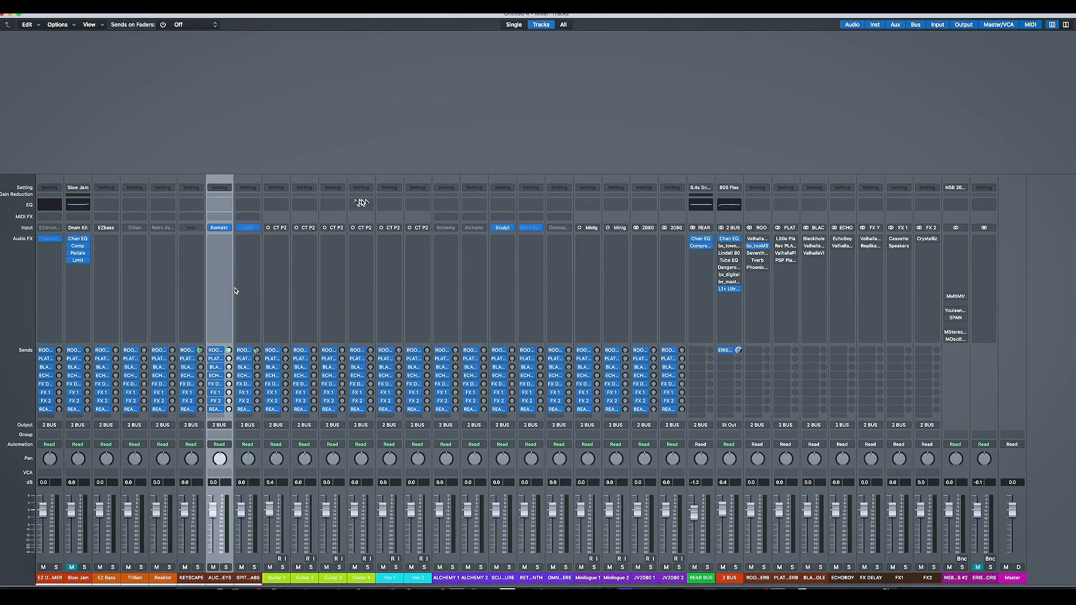
left_click(228, 190)
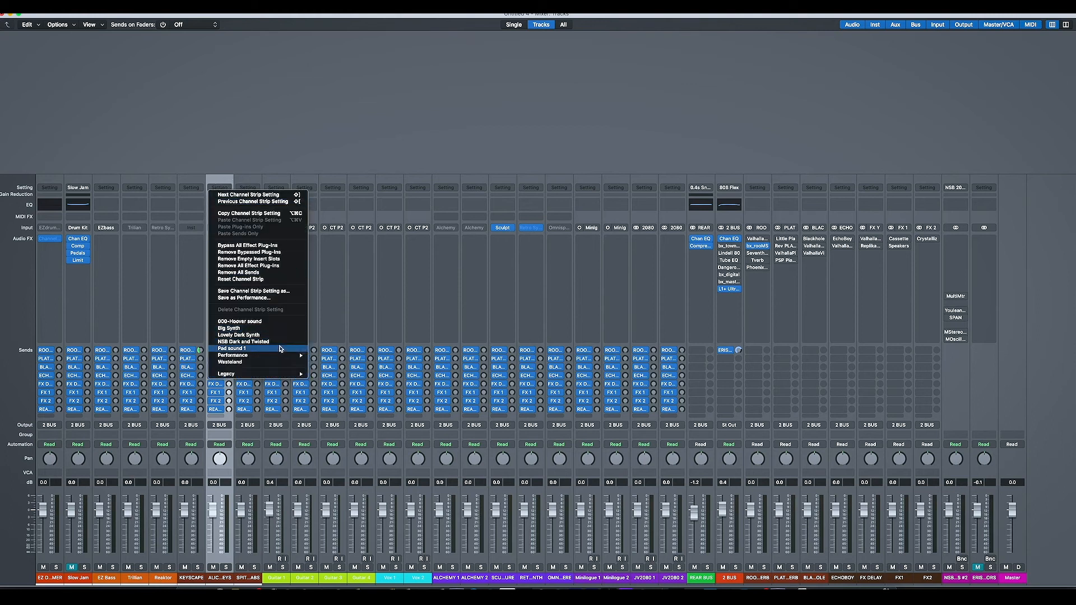
left_click(280, 349)
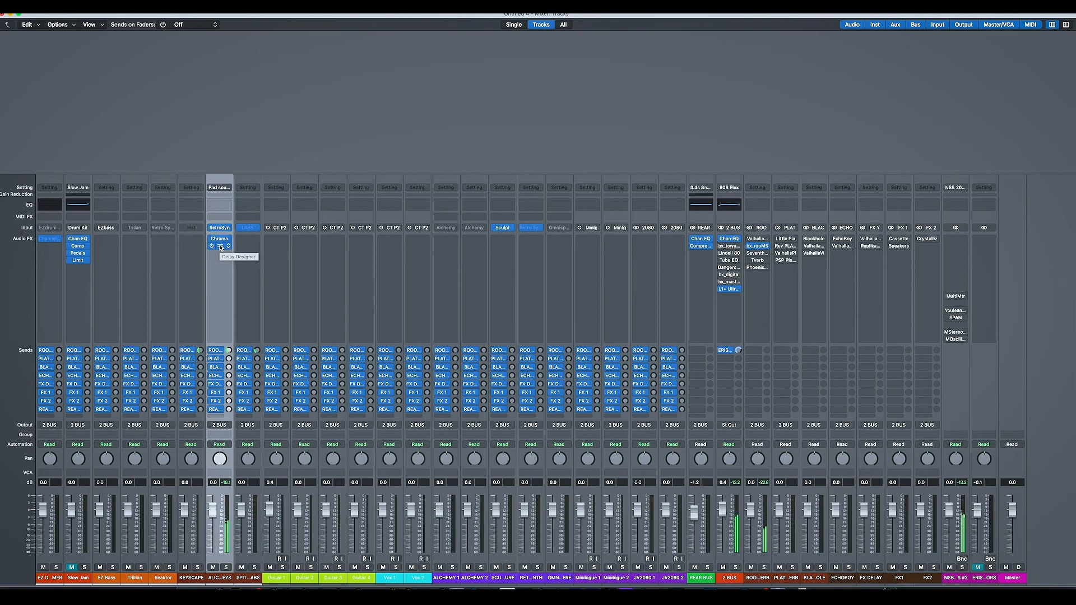
Step: Open the Sculpture instrument, select its channel, and view the instrument's setting options and preset categories
left_click(504, 229)
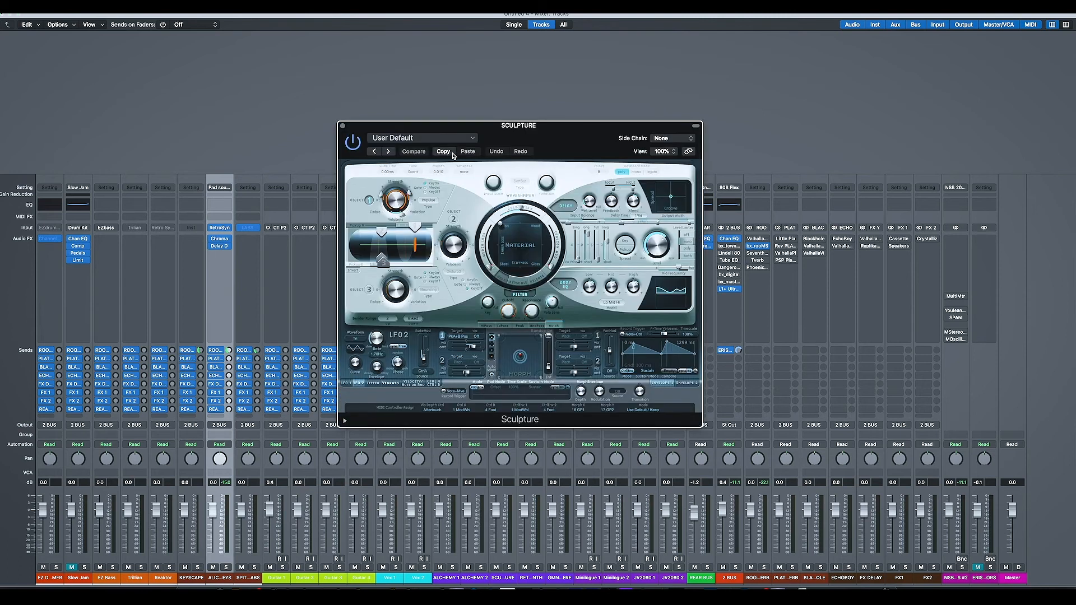
left_click(505, 557)
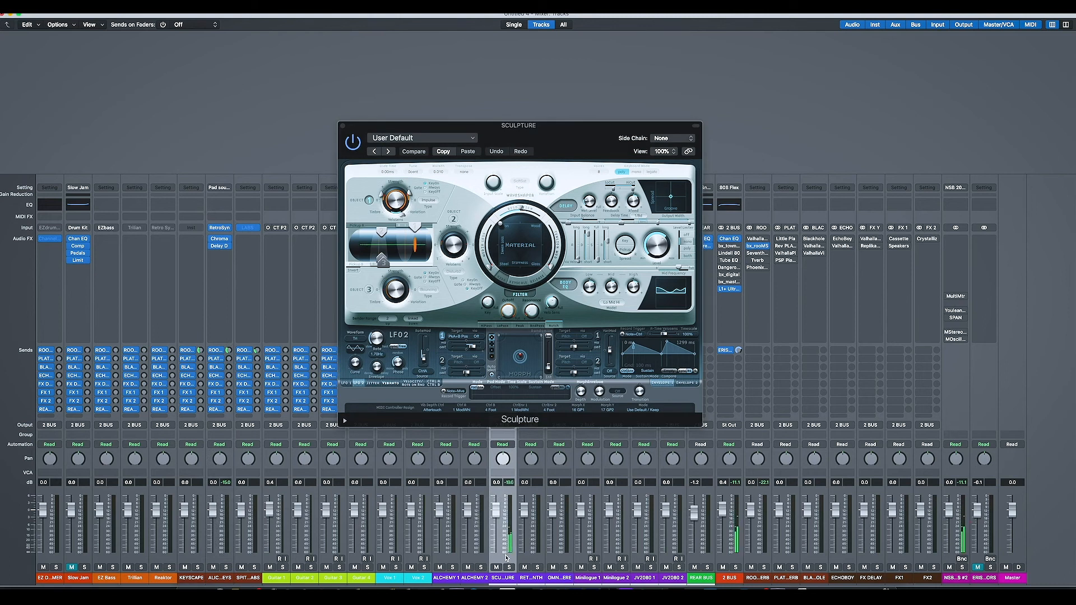
left_click(424, 138)
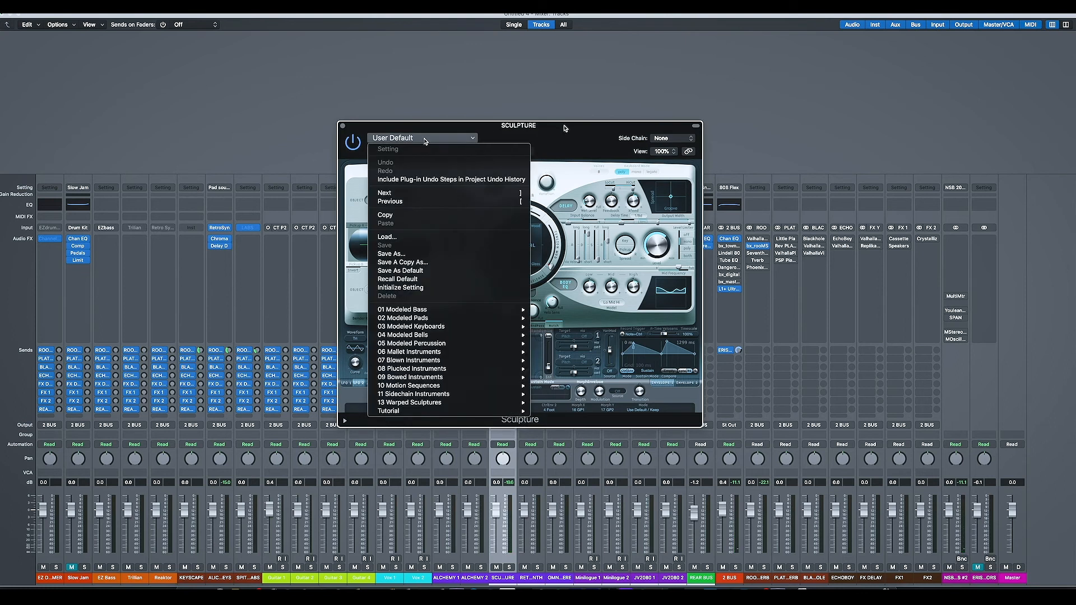
left_click(344, 83)
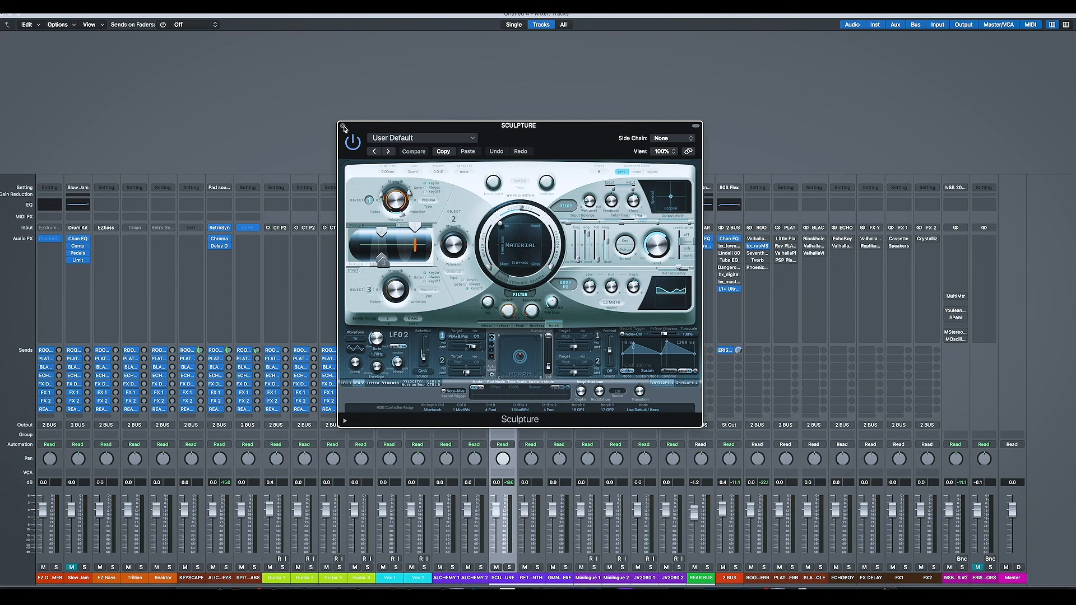
left_click(343, 127)
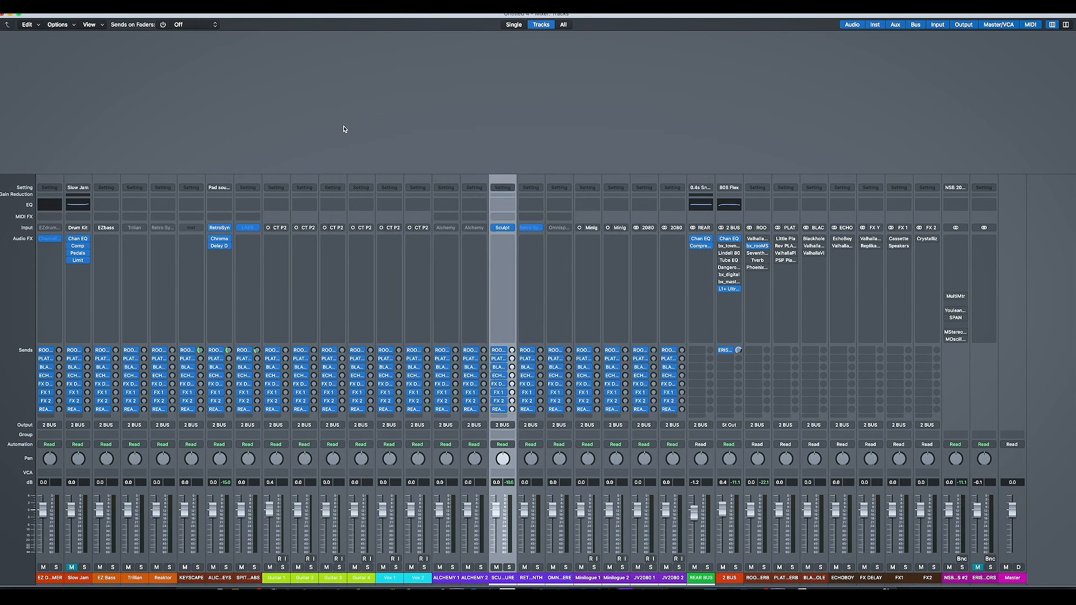